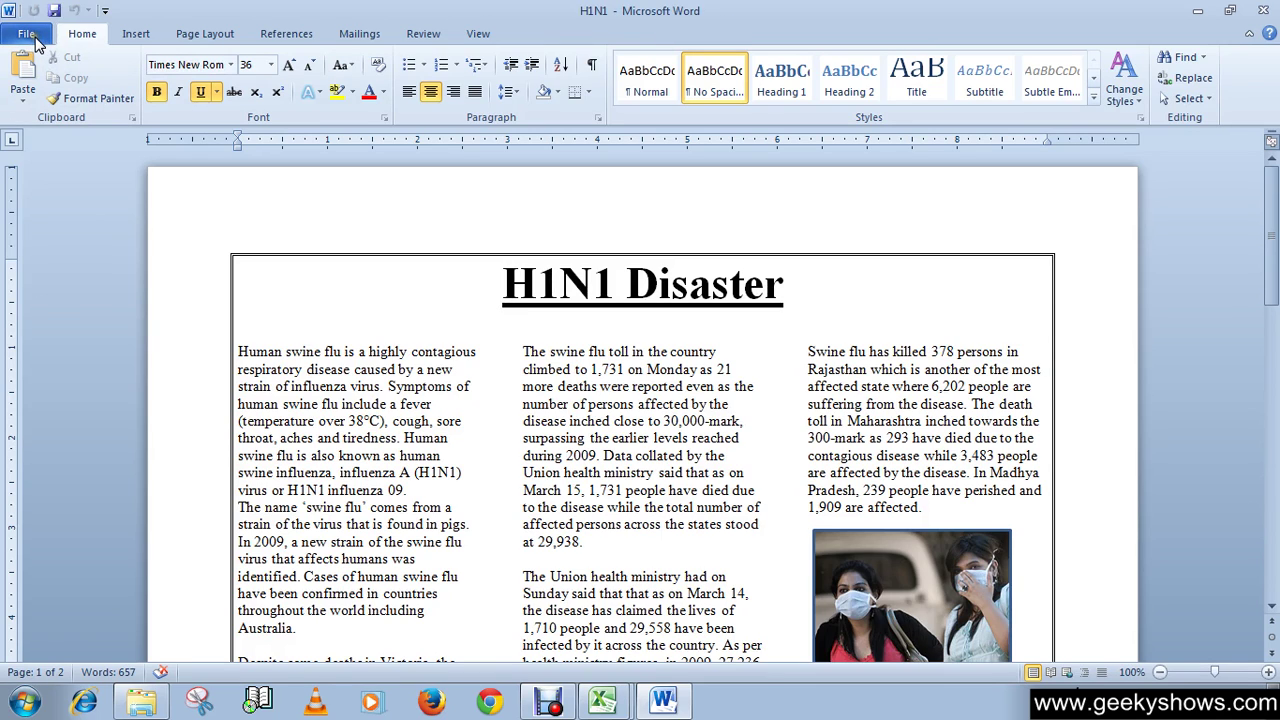
Show the Backstage Print page with the H1N1 Disaster newsletter preview for the EPSON L200.
{"action": "left_click", "coordinate": [28, 35]}
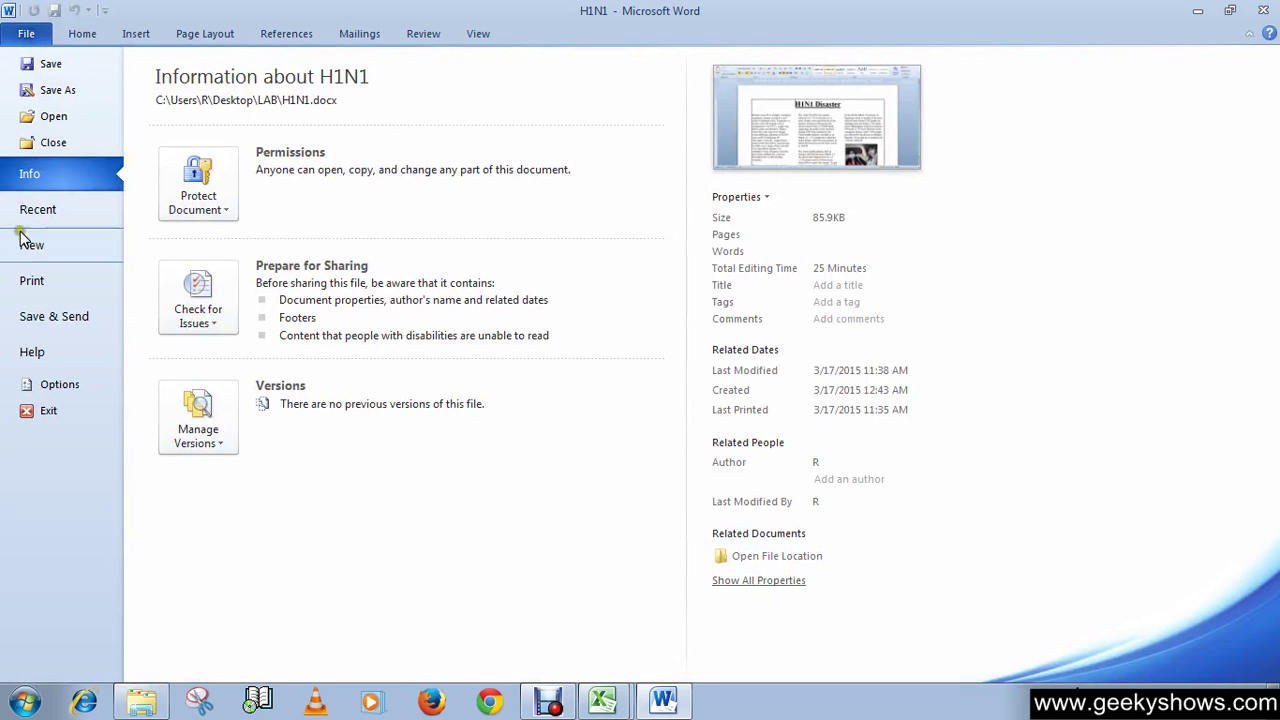
{"action": "left_click", "coordinate": [33, 286]}
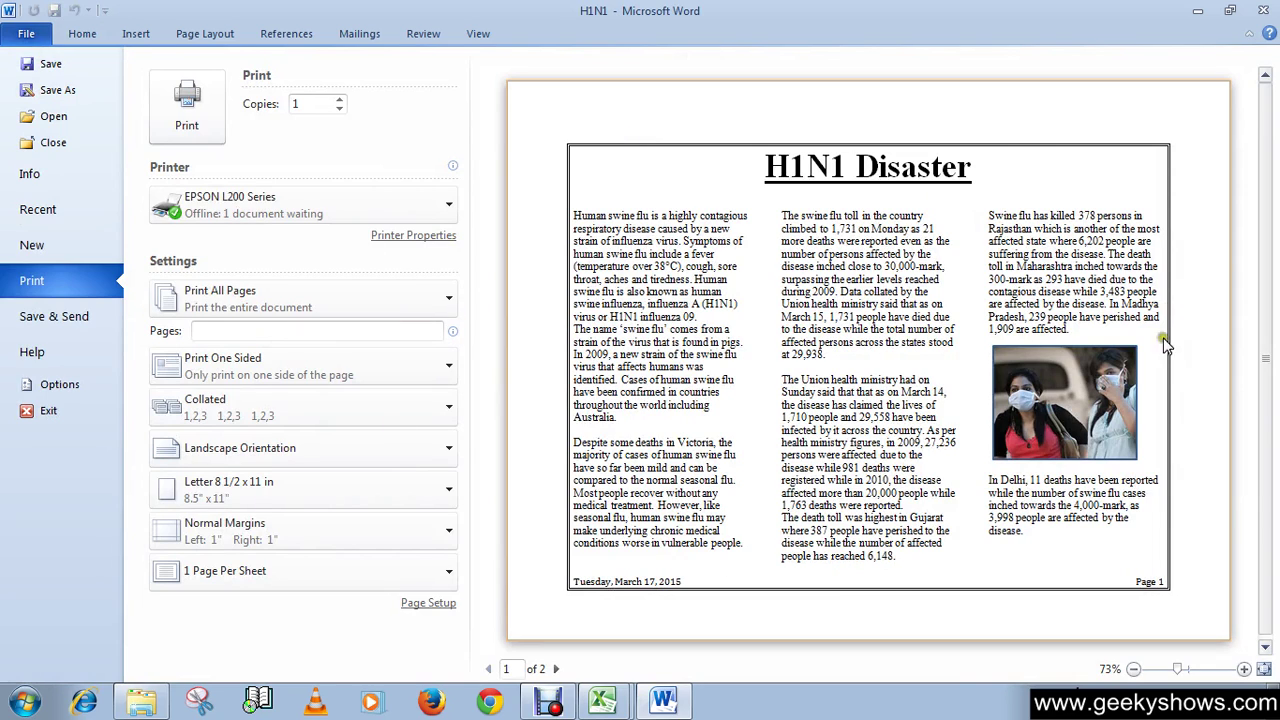
{"action": "left_click", "coordinate": [560, 672]}
{"action": "left_click", "coordinate": [491, 670]}
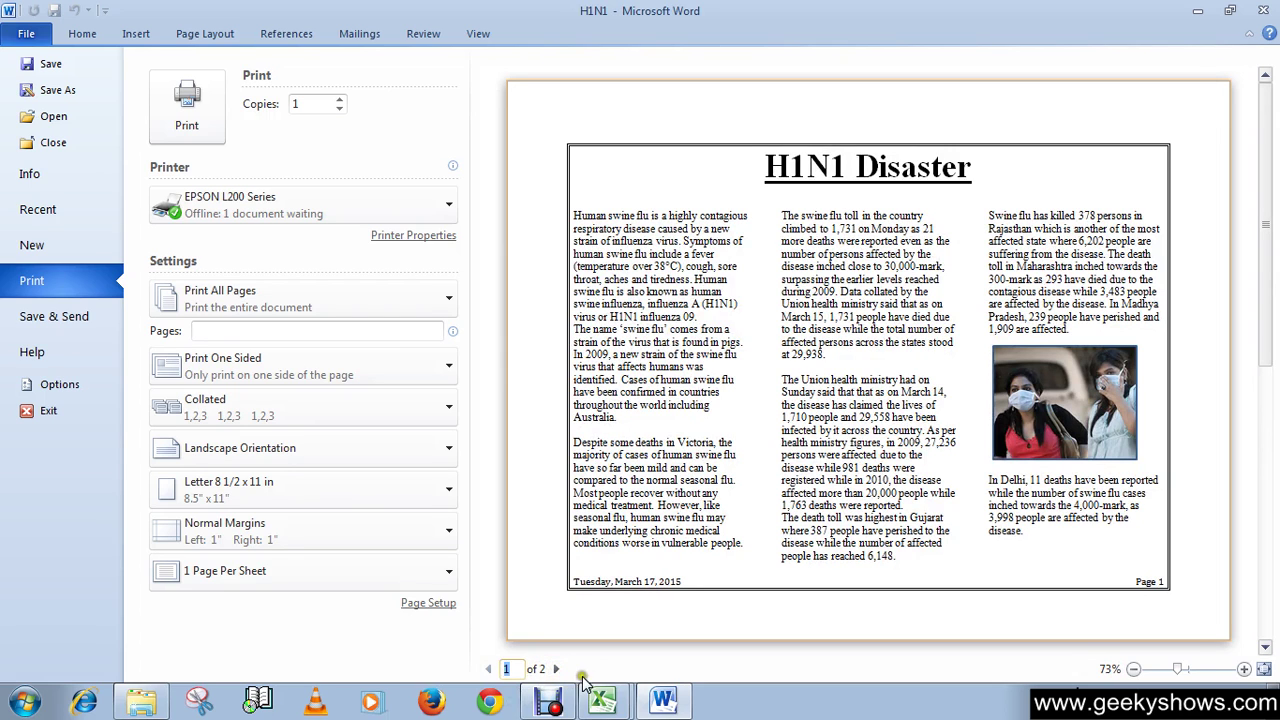
{"action": "left_click", "coordinate": [1243, 669]}
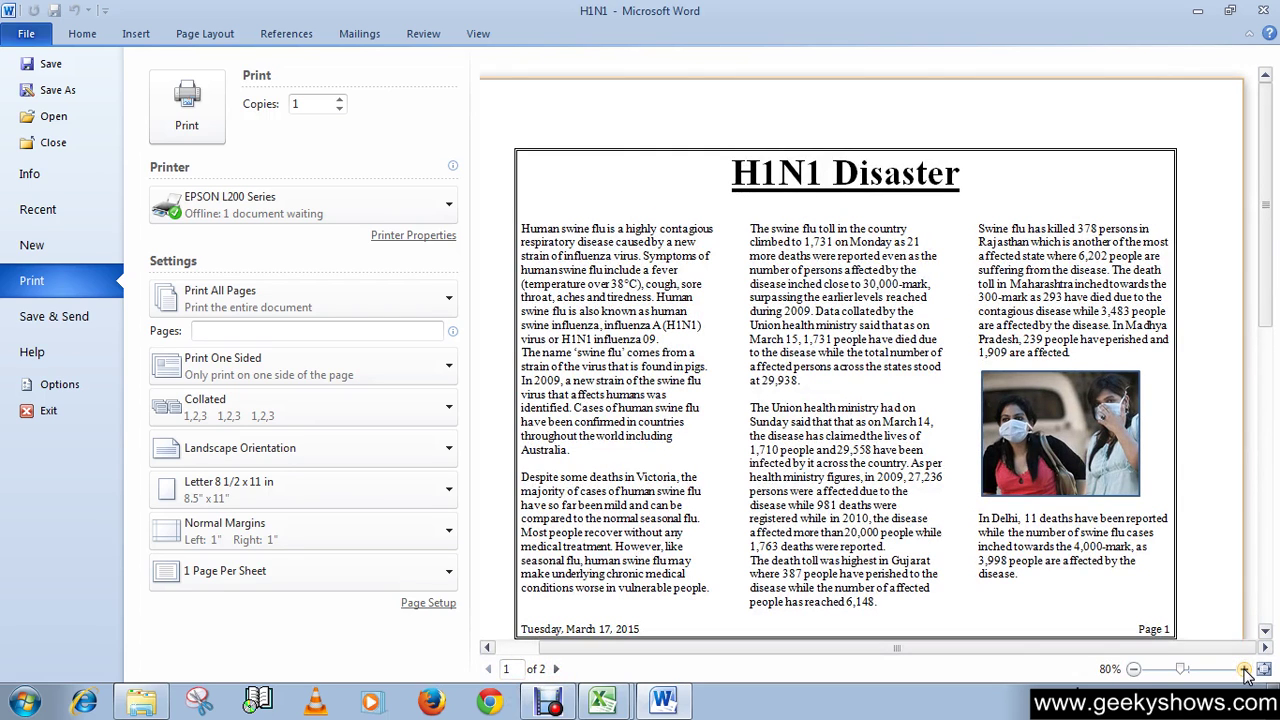
{"action": "left_click", "coordinate": [1133, 669]}
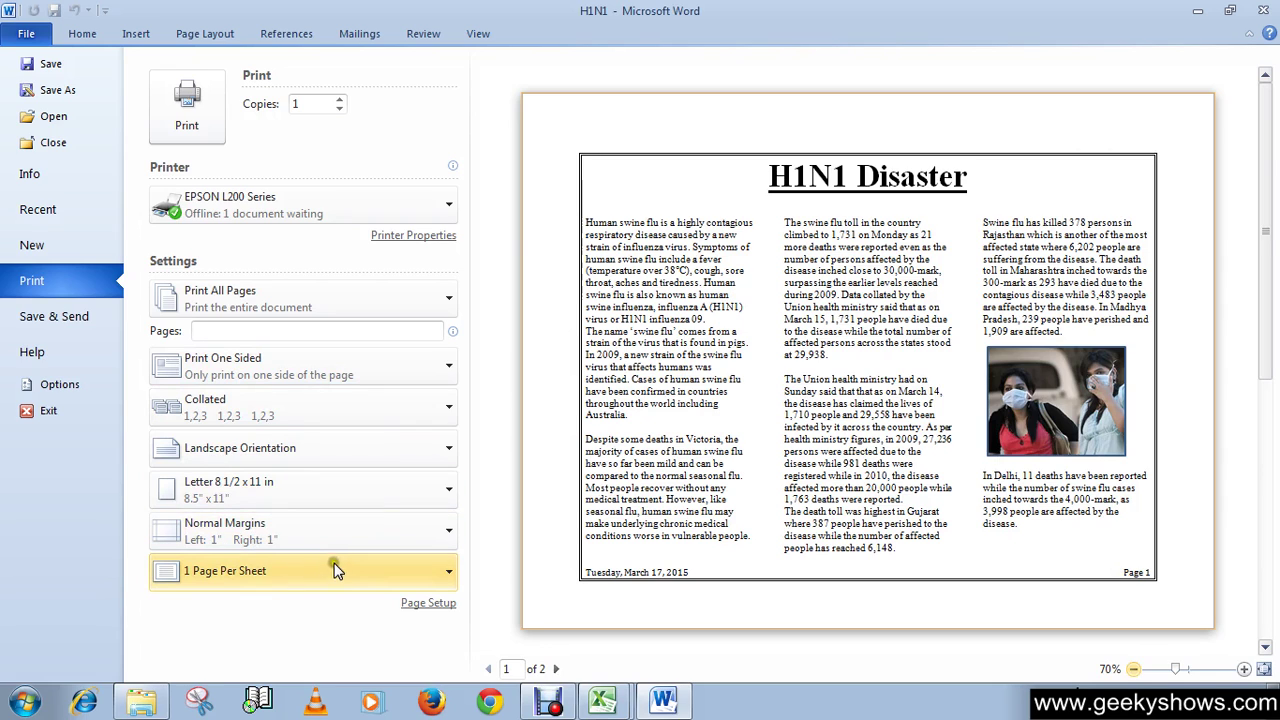
{"action": "left_click", "coordinate": [396, 580]}
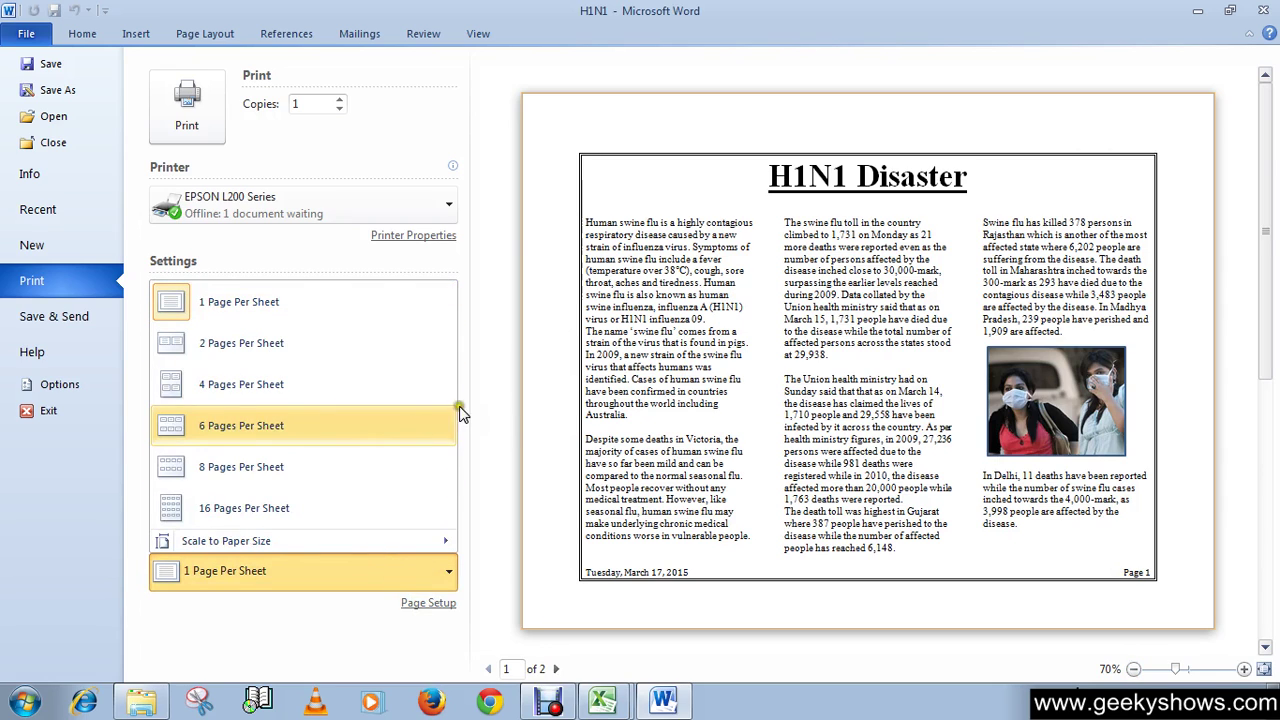
{"action": "left_click", "coordinate": [498, 395]}
{"action": "left_click", "coordinate": [416, 571]}
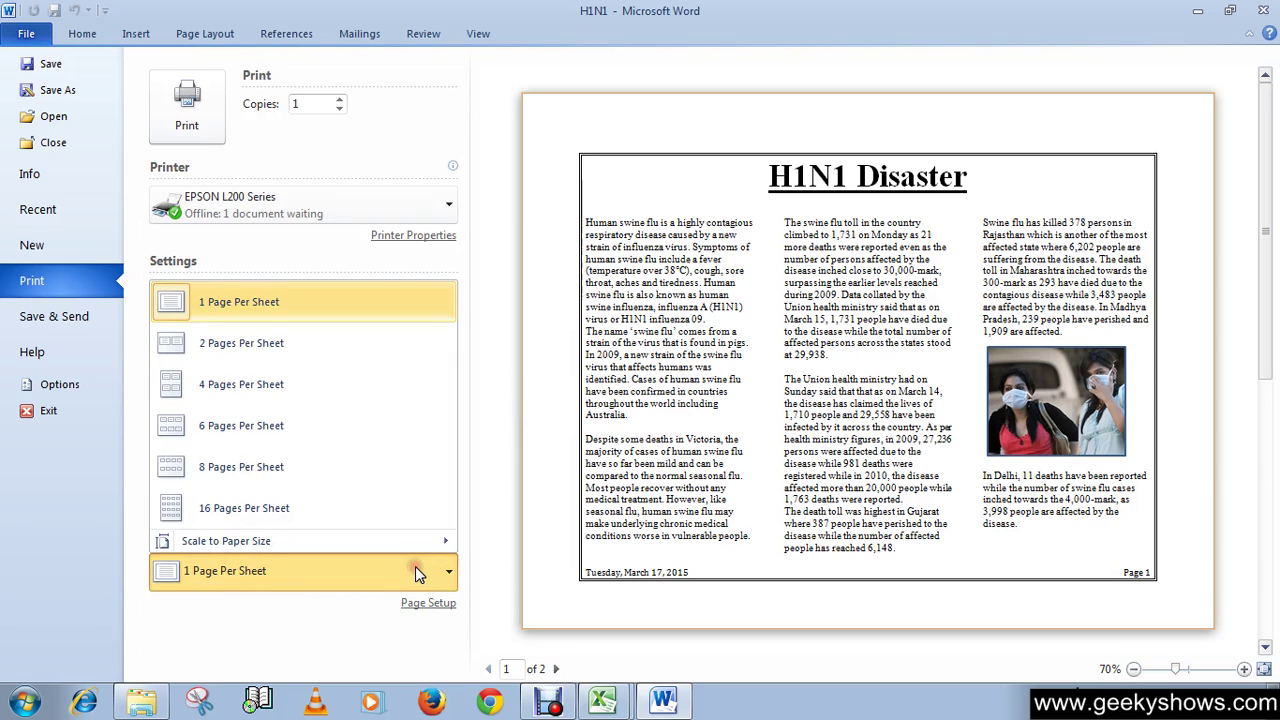
{"action": "left_click", "coordinate": [500, 552]}
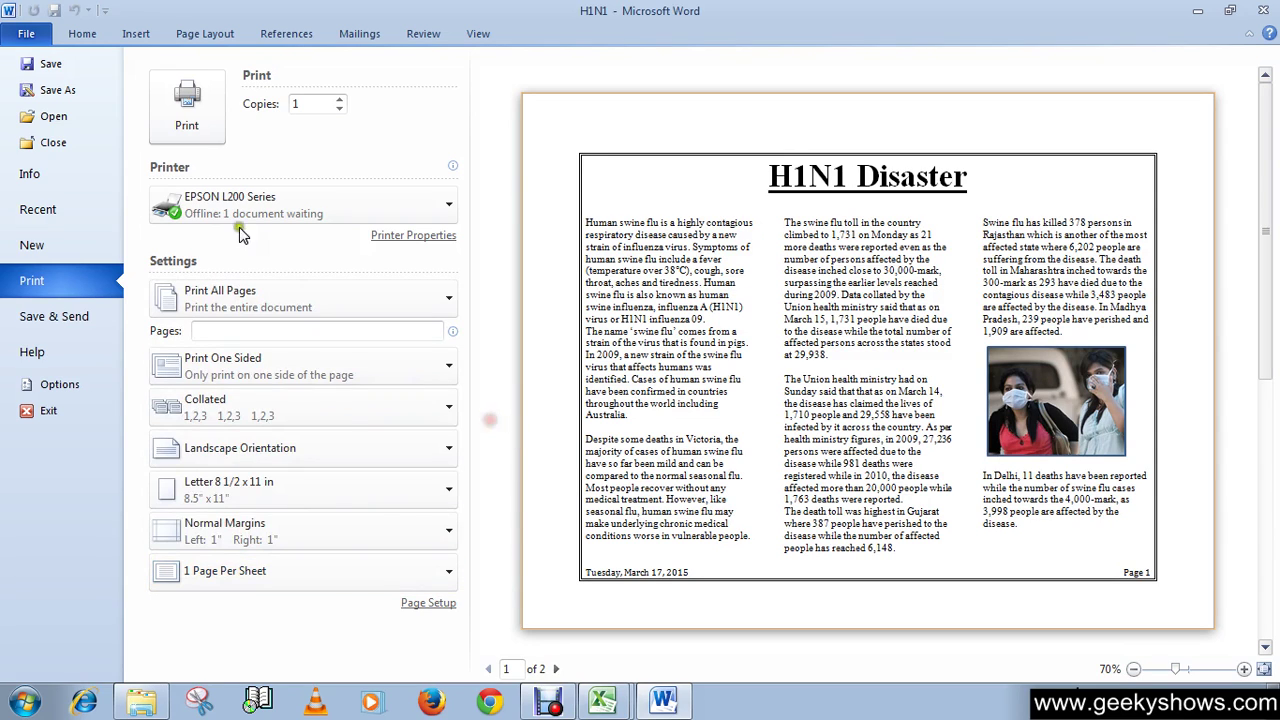
{"action": "mouse_move", "coordinate": [172, 206]}
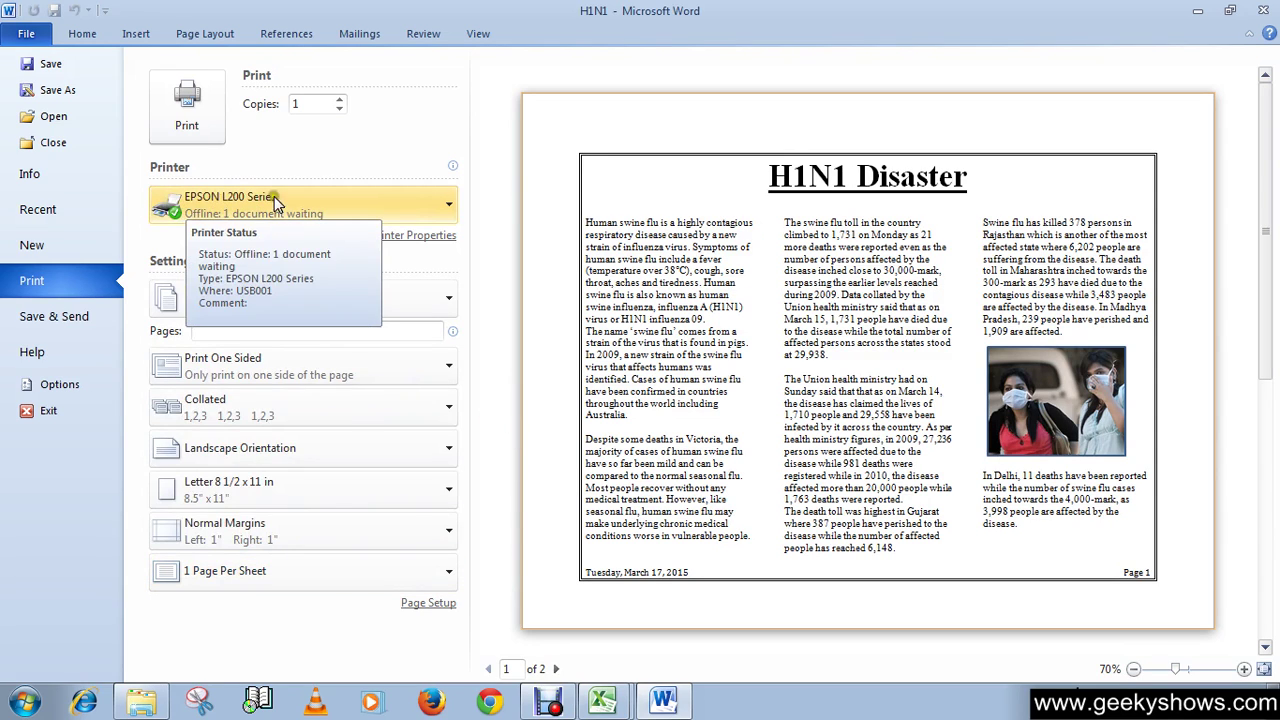
{"action": "left_click", "coordinate": [446, 204]}
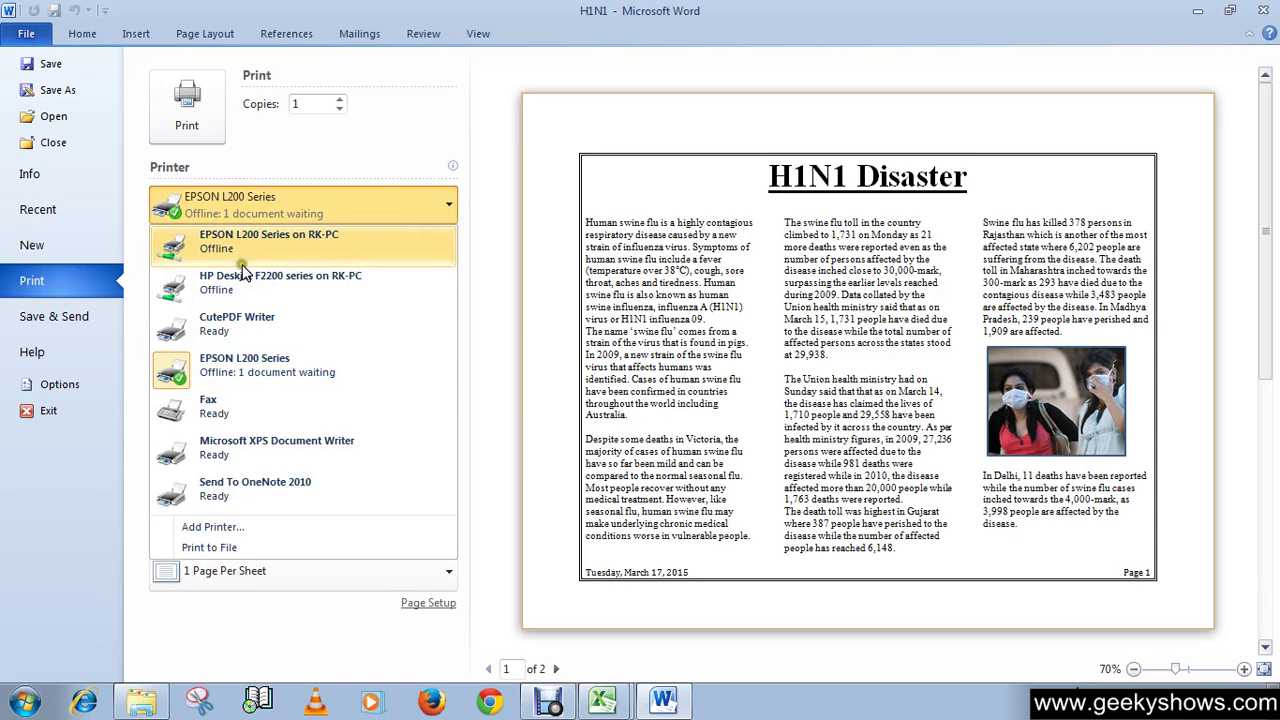
{"action": "left_click", "coordinate": [440, 202]}
{"action": "left_click", "coordinate": [442, 202]}
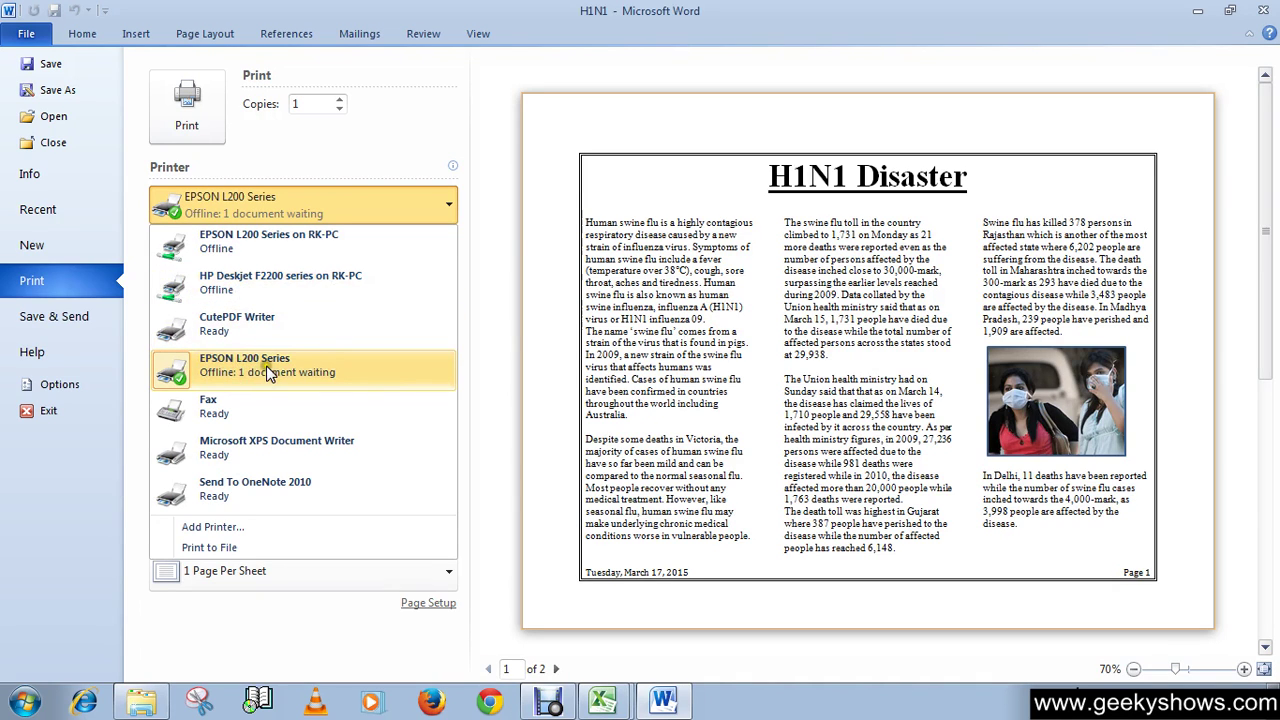
{"action": "left_click", "coordinate": [296, 372]}
{"action": "left_click", "coordinate": [292, 372]}
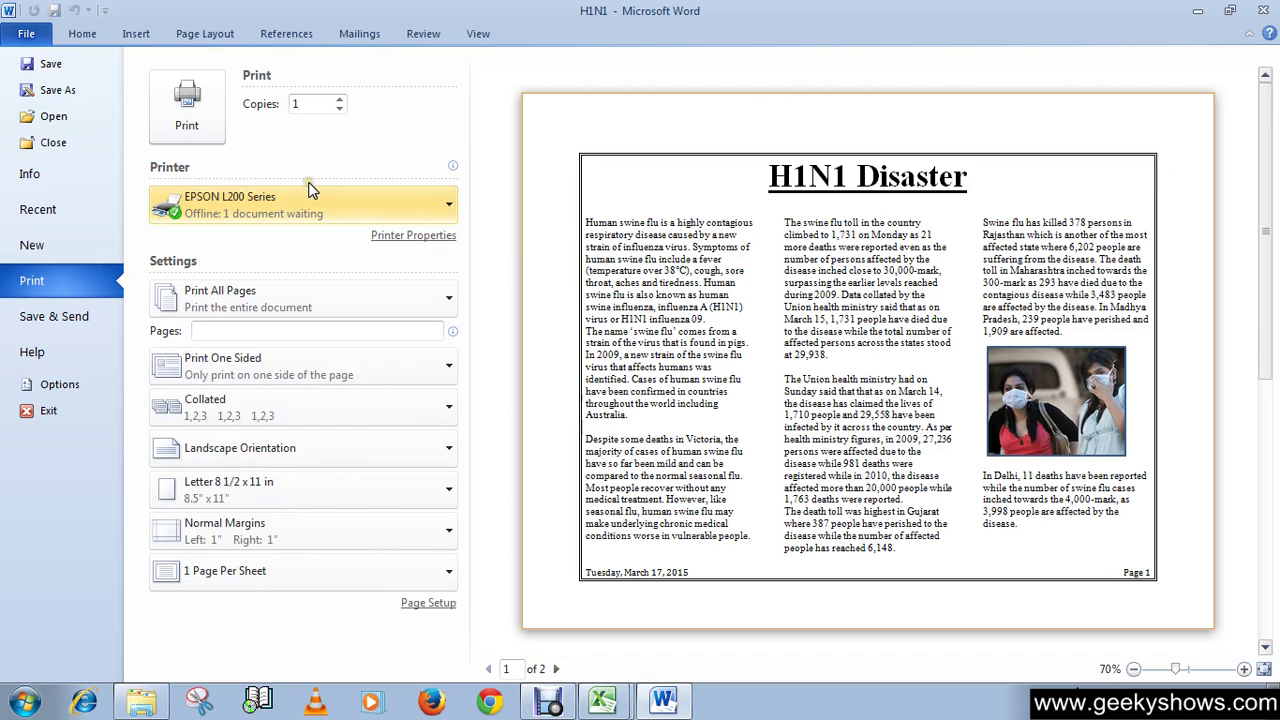
In the EPSON L200 properties, compare Draft and Text & Image, then set print quality to Text.
{"action": "left_click", "coordinate": [418, 240]}
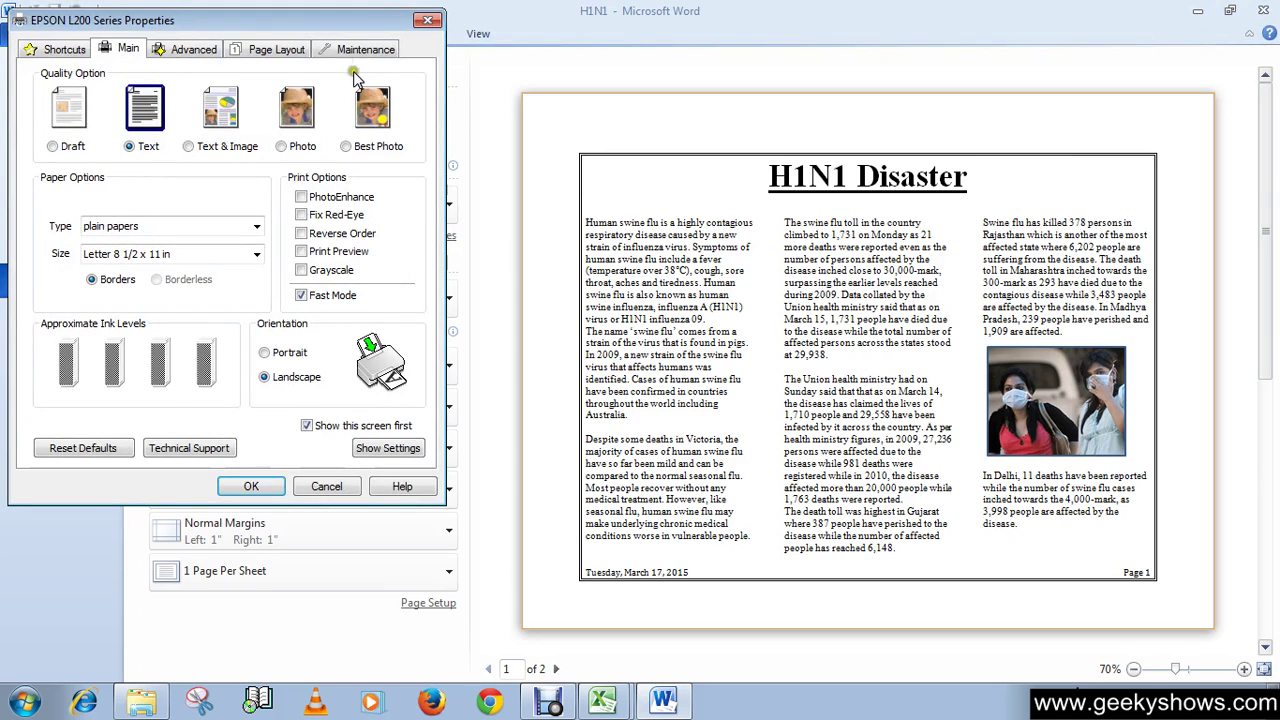
{"action": "left_click_drag", "start_coordinate": [322, 22], "coordinate": [473, 73]}
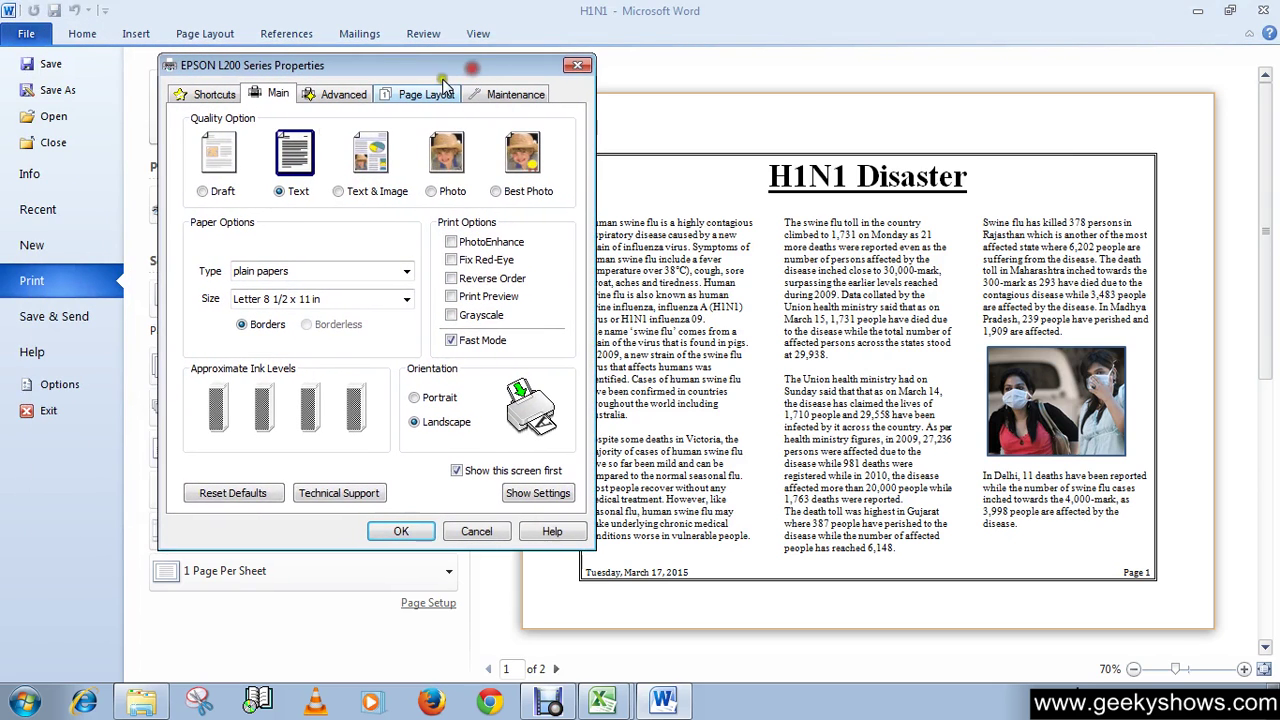
{"action": "left_click", "coordinate": [218, 195]}
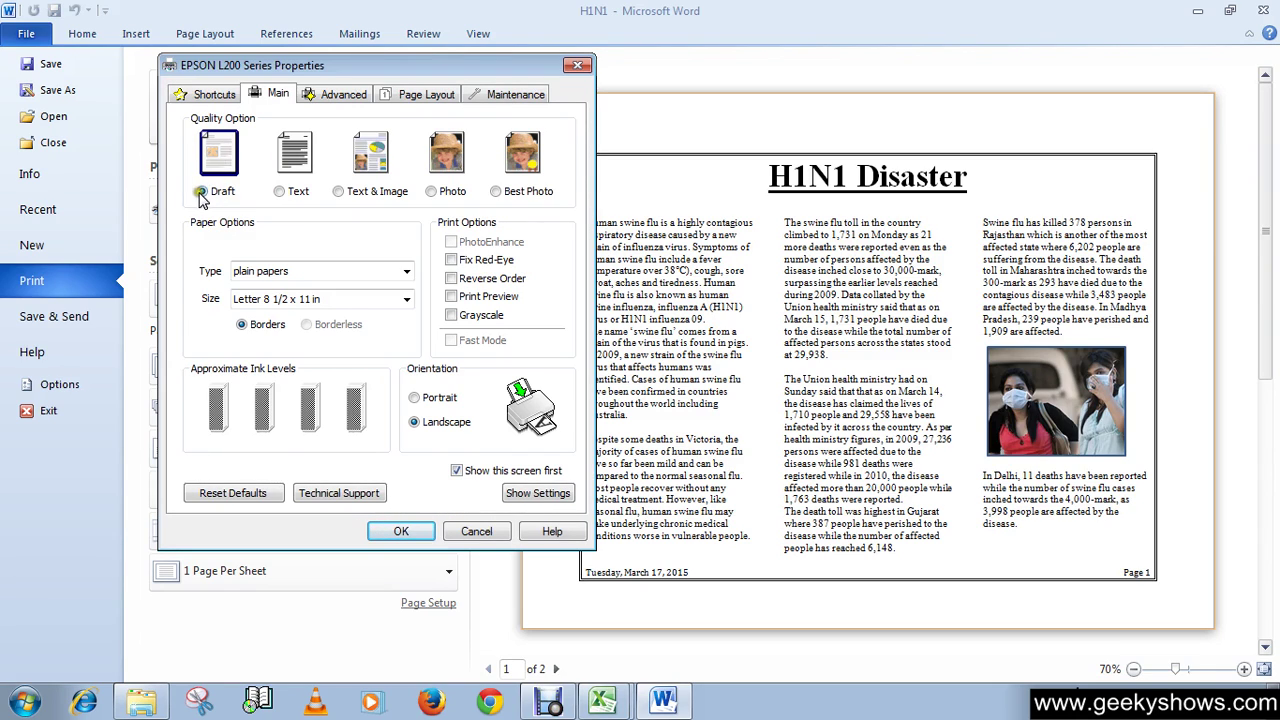
{"action": "left_click", "coordinate": [201, 192]}
{"action": "left_click", "coordinate": [286, 195]}
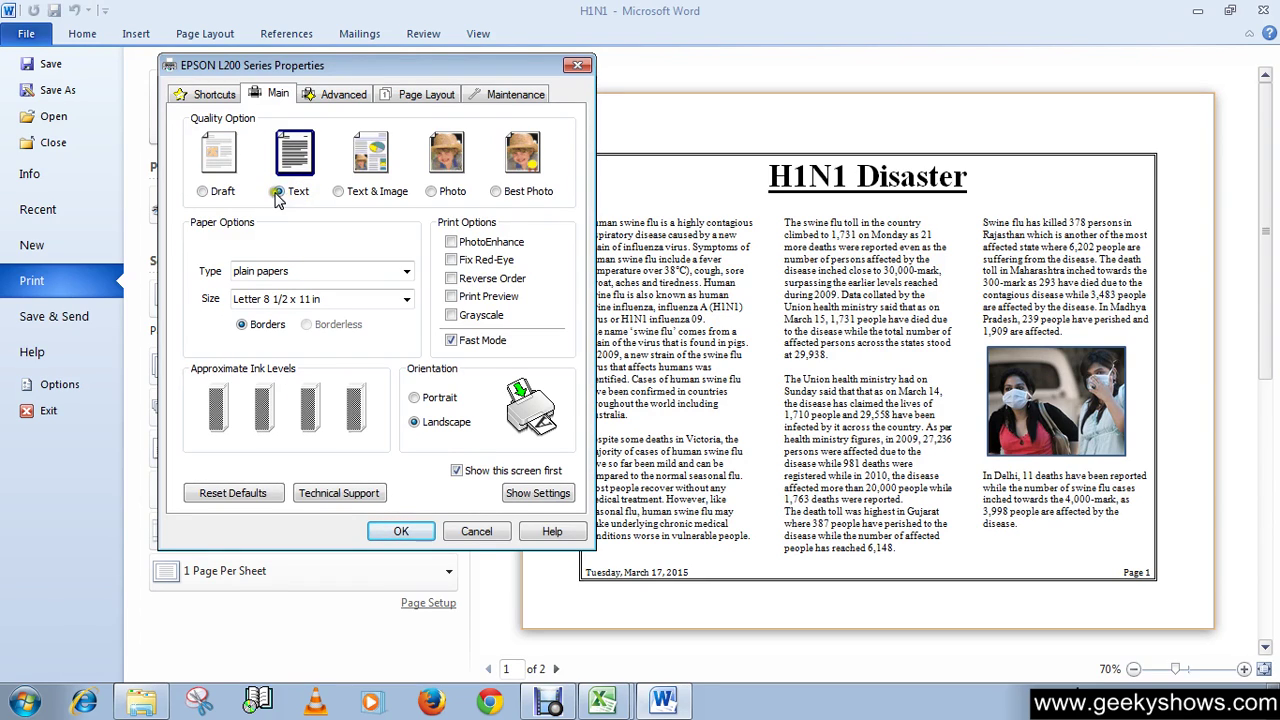
{"action": "left_click", "coordinate": [345, 190]}
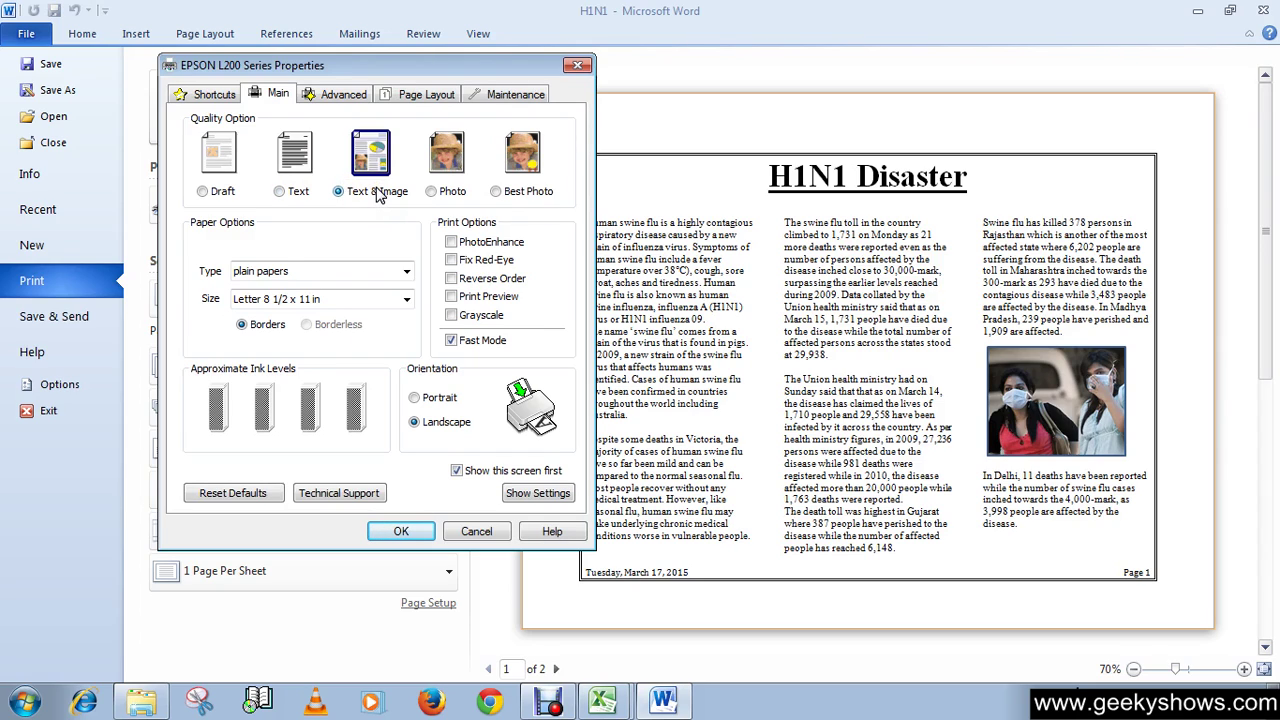
{"action": "left_click", "coordinate": [284, 192]}
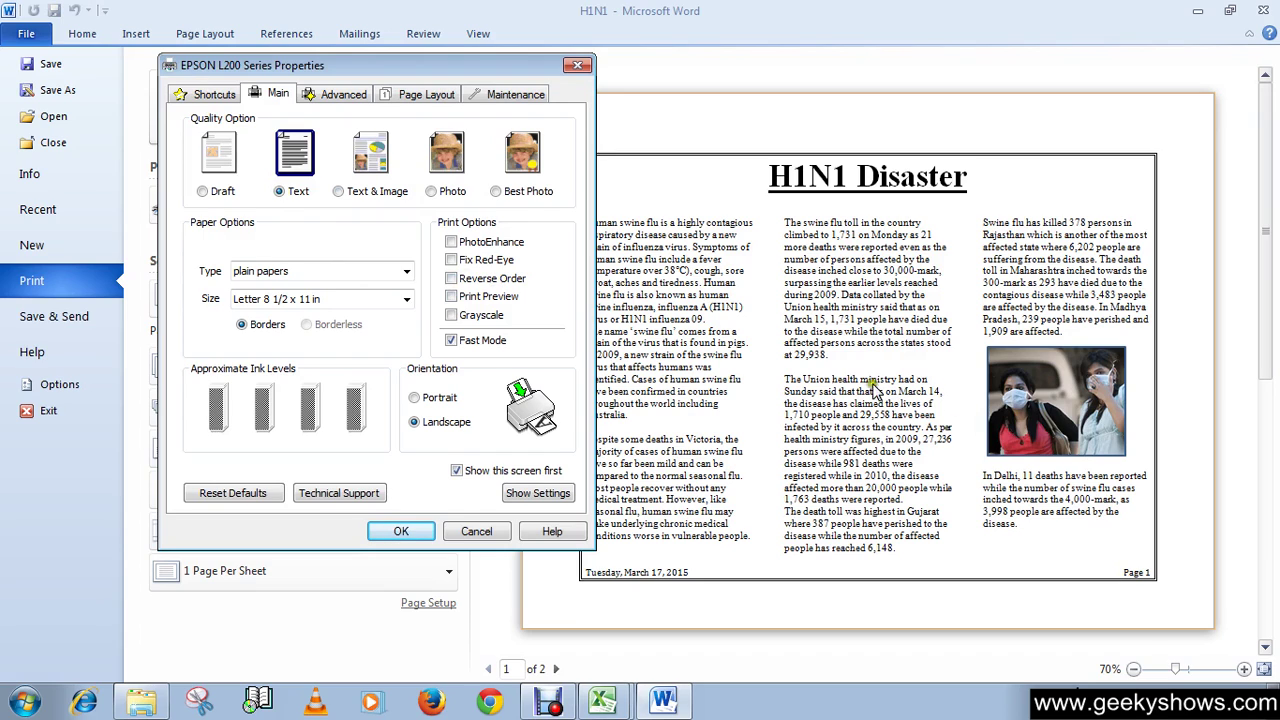
{"action": "left_click", "coordinate": [452, 315]}
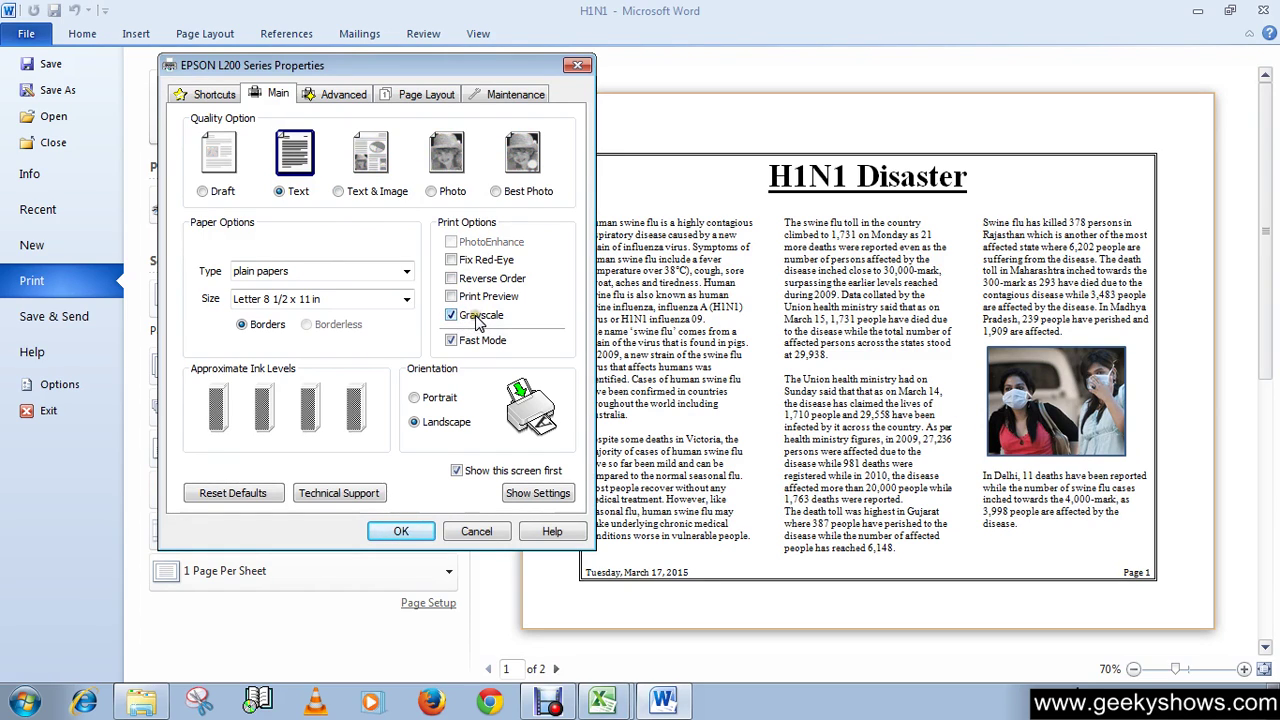
{"action": "left_click", "coordinate": [476, 316]}
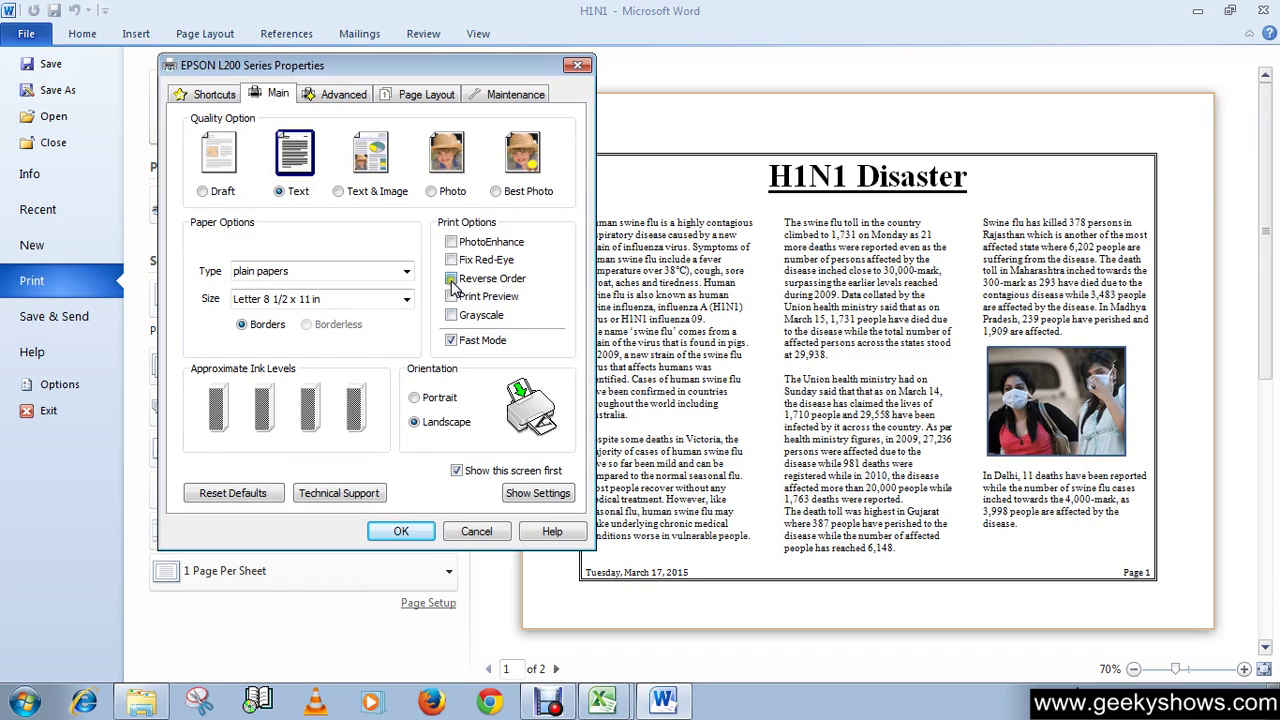
{"action": "left_click", "coordinate": [452, 280]}
{"action": "left_click", "coordinate": [452, 280]}
Keep plain papers and Letter 8 1/2 x 11 in, and close the EPSON printer properties.
{"action": "left_click", "coordinate": [406, 271]}
{"action": "left_click", "coordinate": [360, 277]}
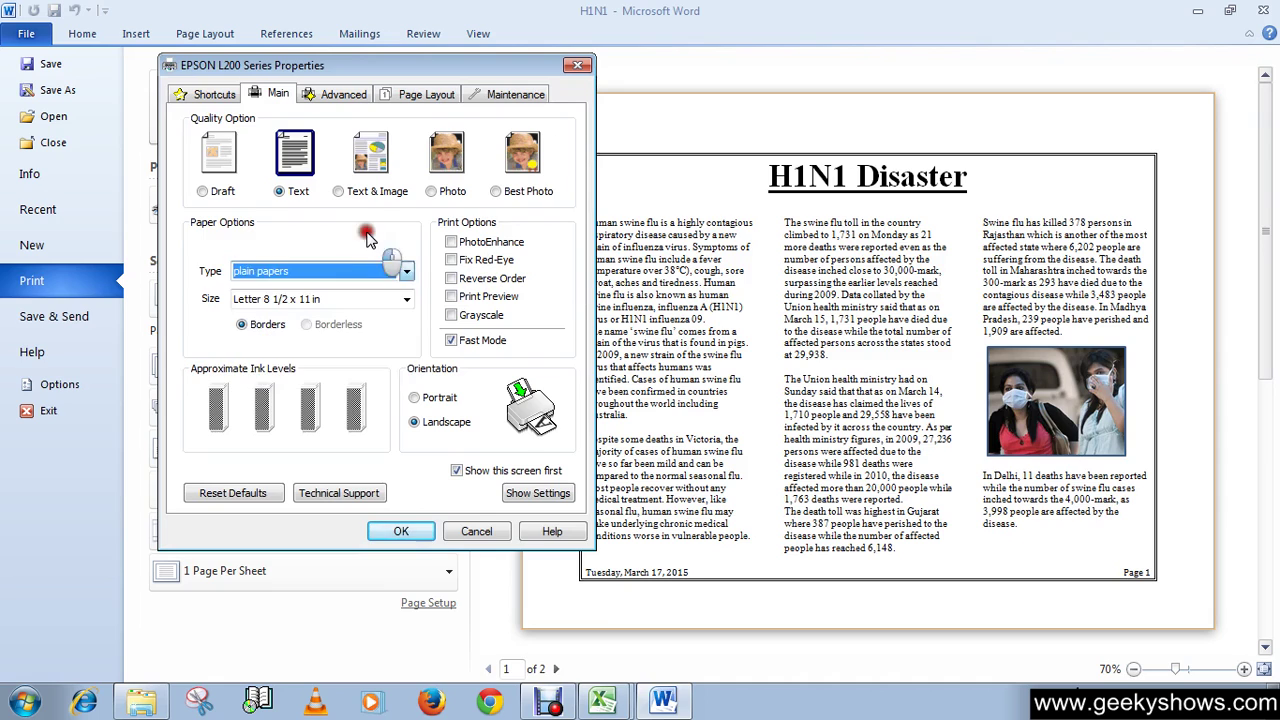
{"action": "left_click", "coordinate": [398, 299]}
{"action": "left_click", "coordinate": [390, 268]}
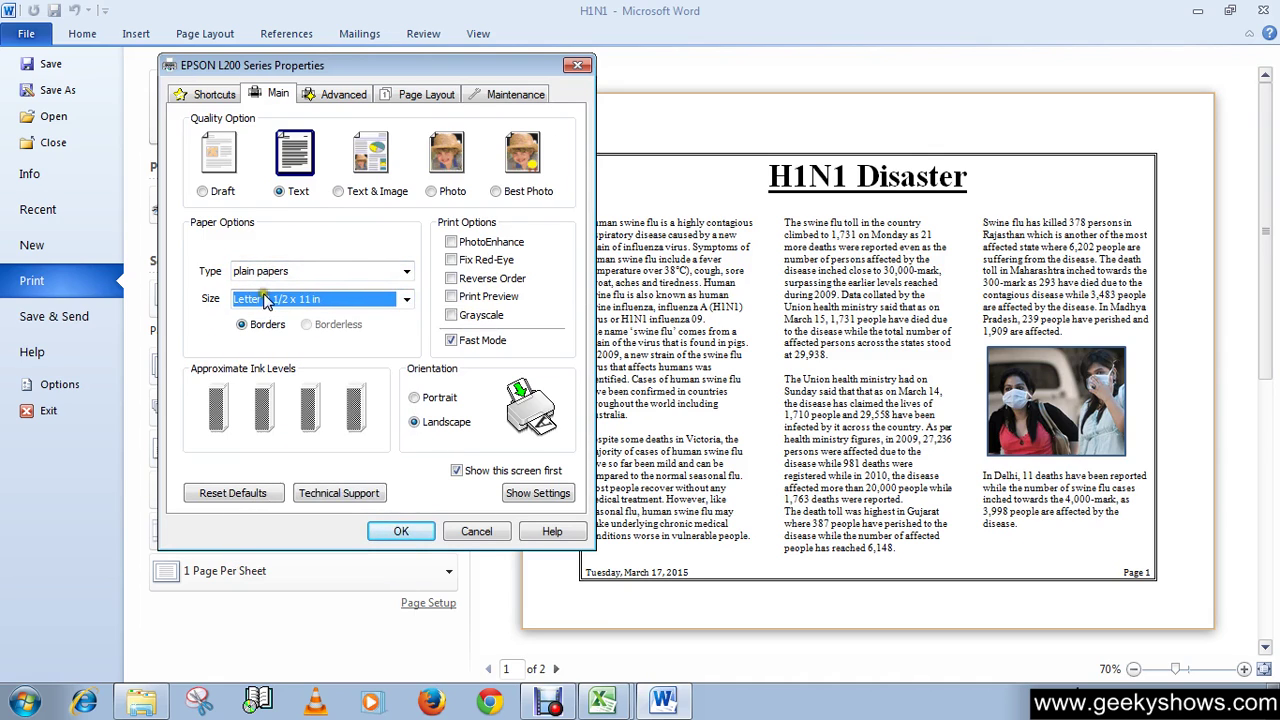
{"action": "left_click", "coordinate": [380, 538]}
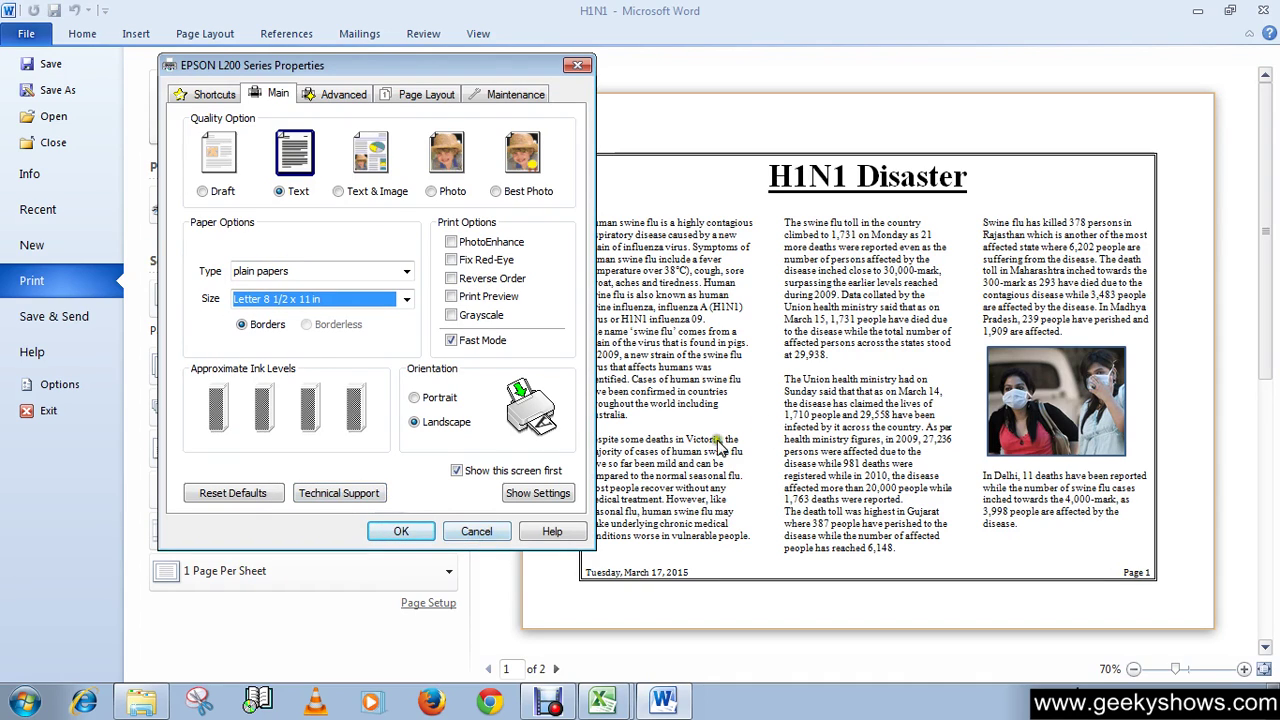
{"action": "left_click", "coordinate": [482, 534]}
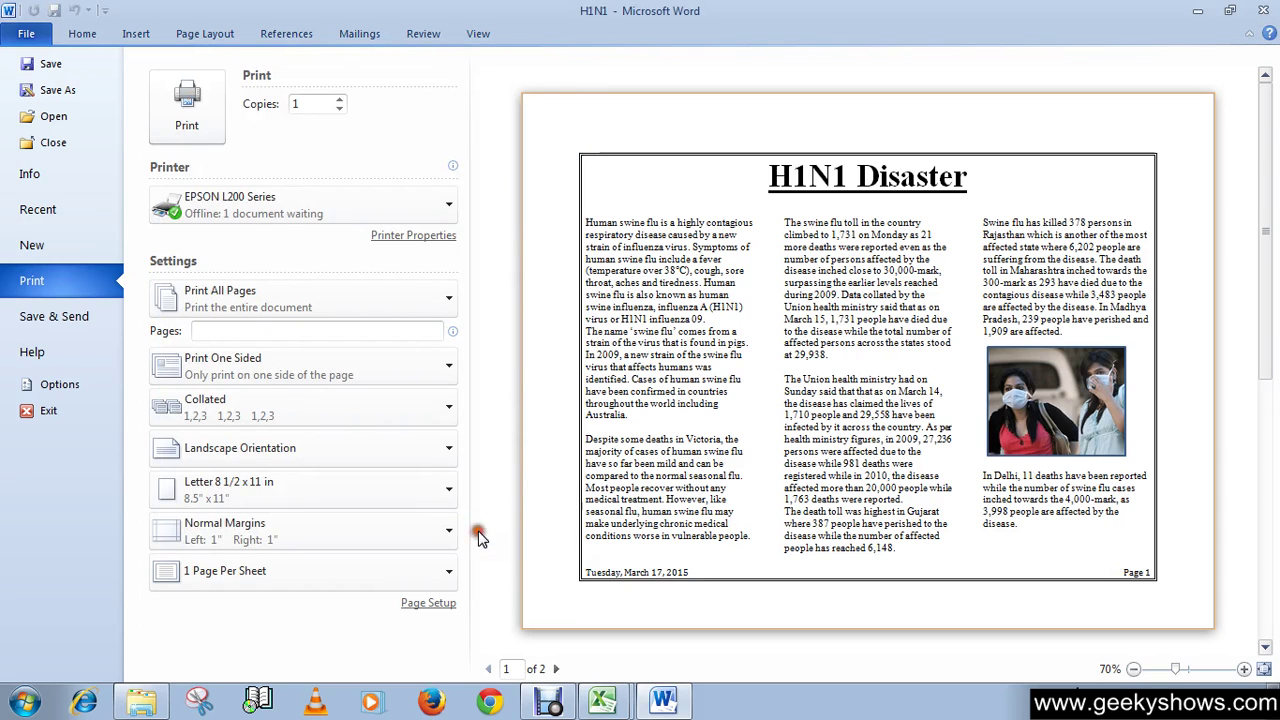
Print the H1N1 Disaster newsletter on the EPSON L200 Series.
{"action": "left_click", "coordinate": [196, 119]}
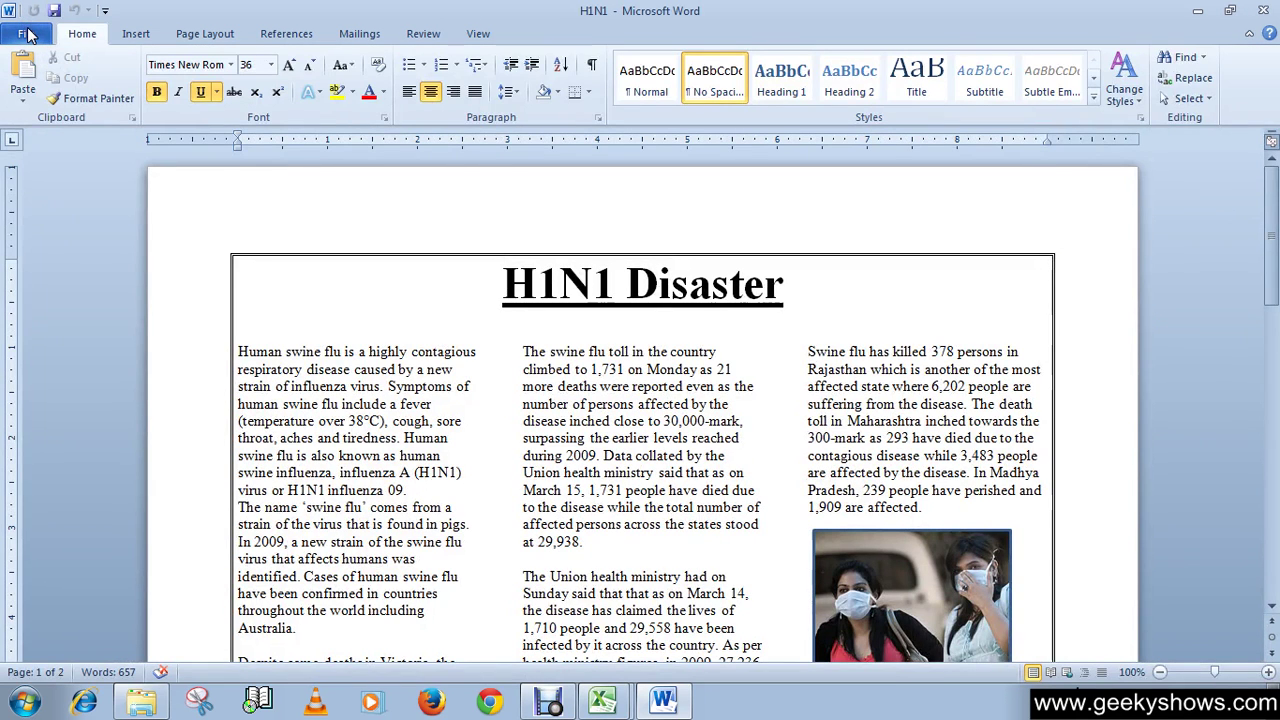